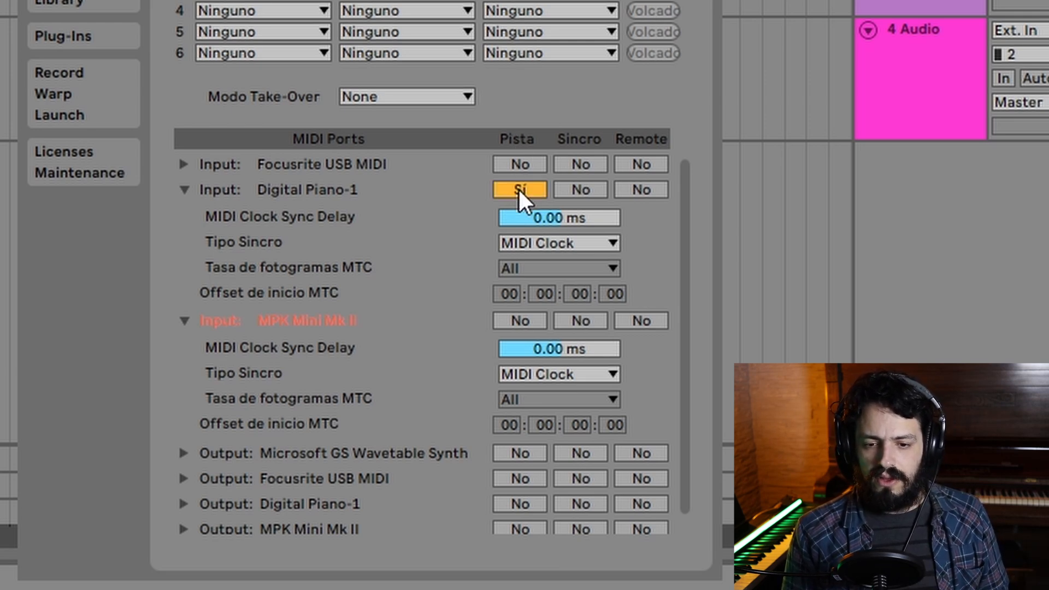
Enable Track (Pista) for the MPK Mini Mk II MIDI input and close the preferences.
{"action": "left_click", "coordinate": [520, 321]}
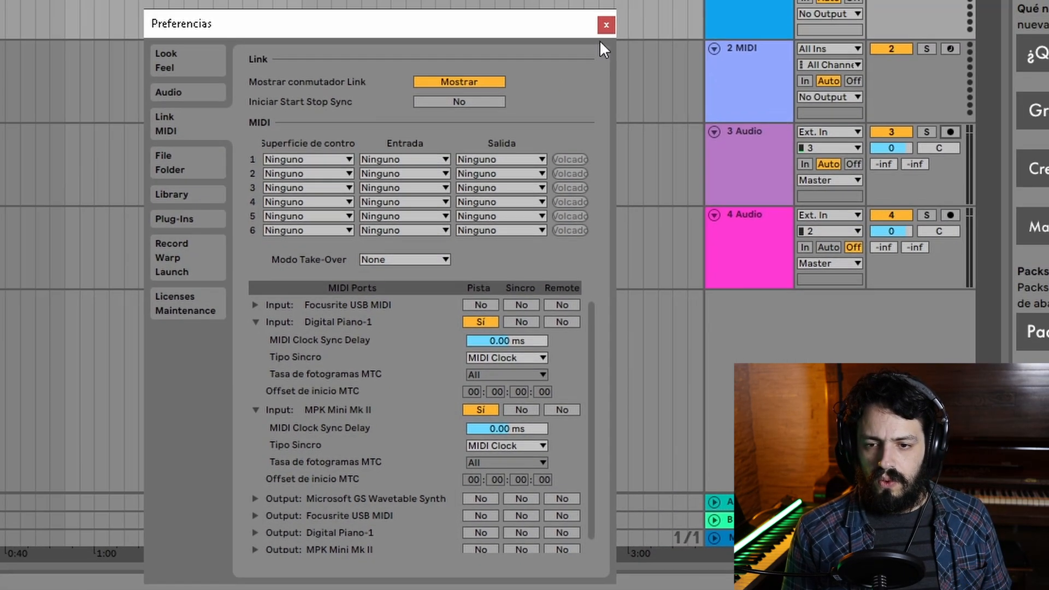
{"action": "left_click", "coordinate": [605, 24]}
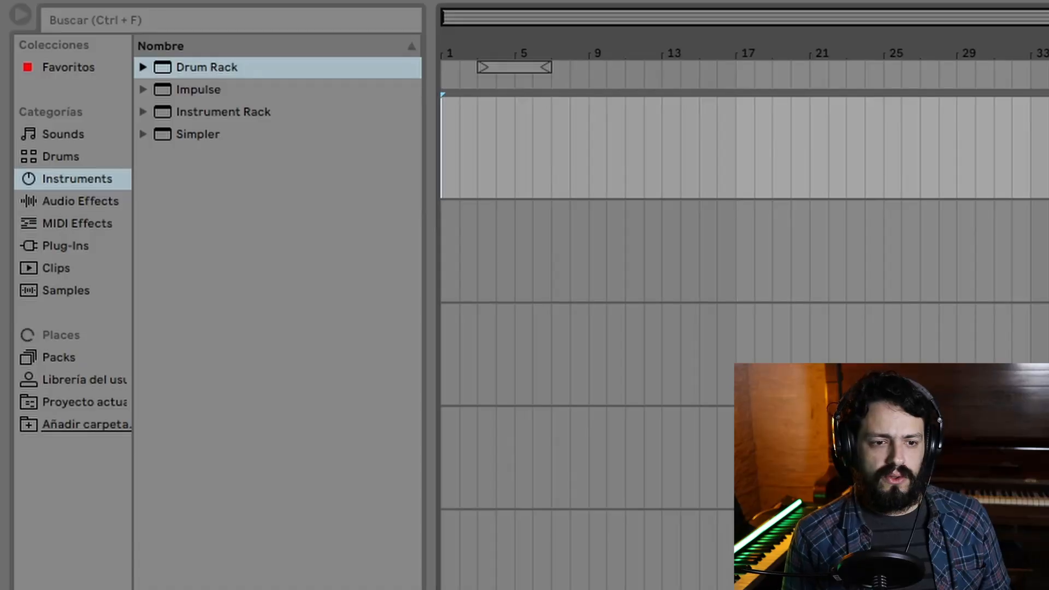
Load the Grand Piano preset from Instrument Rack's Piano & Keys folder onto the first MIDI track.
{"action": "left_click", "coordinate": [143, 112]}
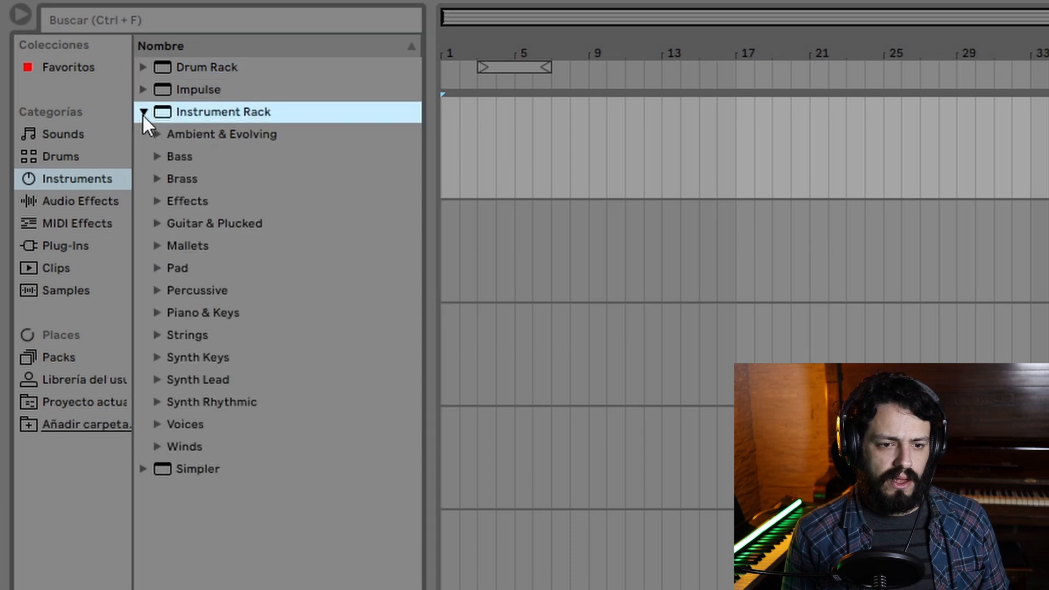
{"action": "left_click", "coordinate": [158, 312]}
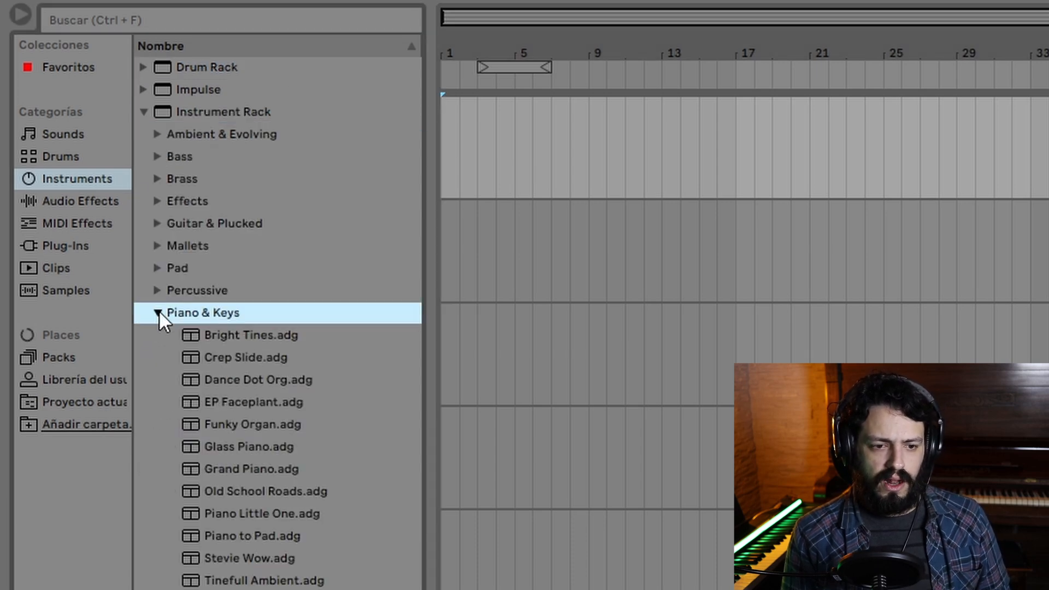
{"action": "left_click", "coordinate": [313, 468]}
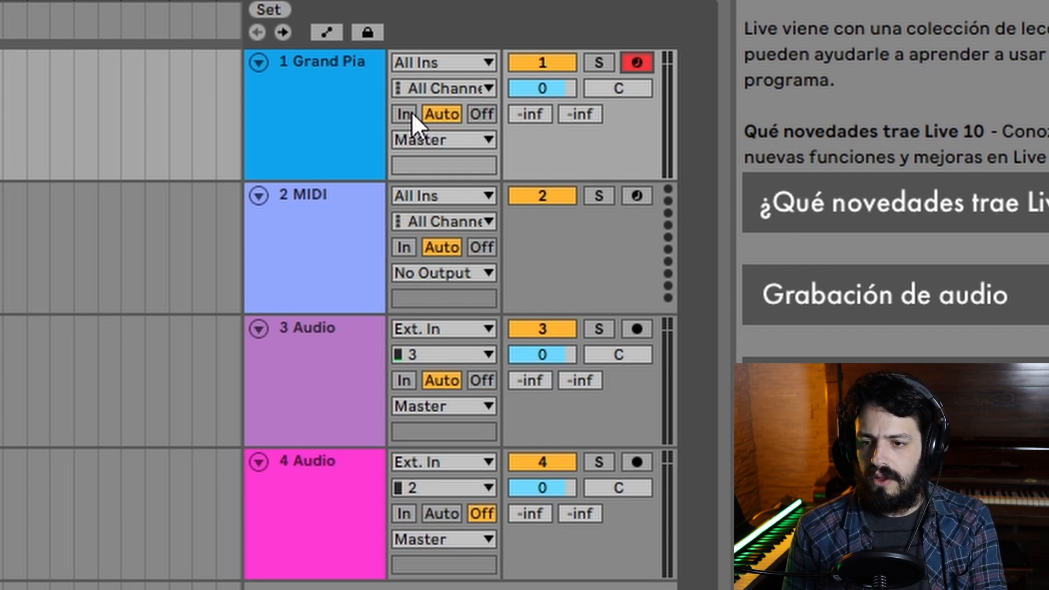
Try the Off, Auto and In monitoring modes on the Grand Piano track, toggle its record arm, and return monitoring to Auto.
{"action": "left_click", "coordinate": [481, 113]}
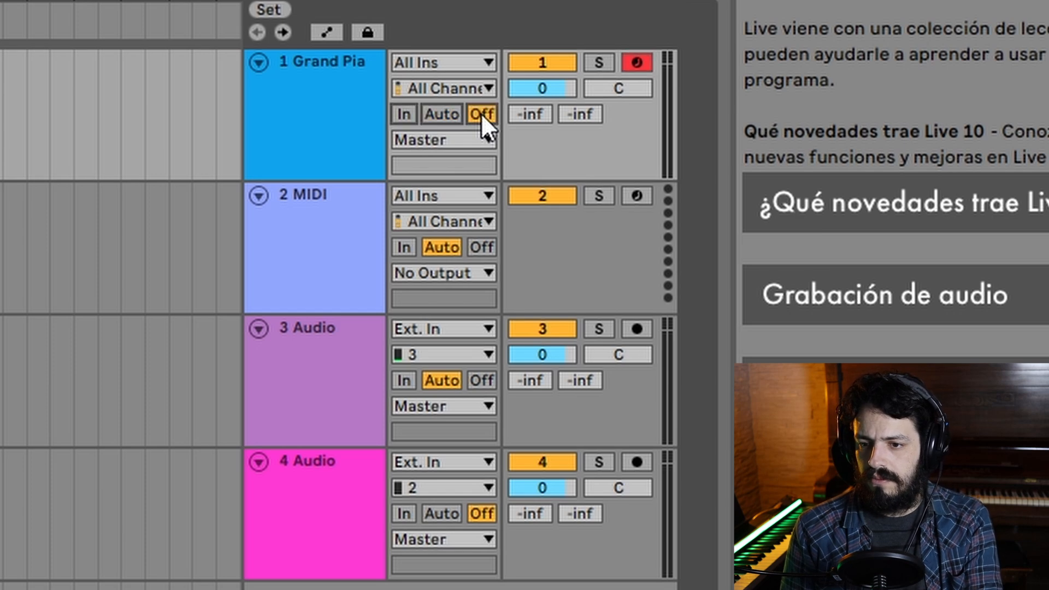
{"action": "left_click", "coordinate": [450, 114]}
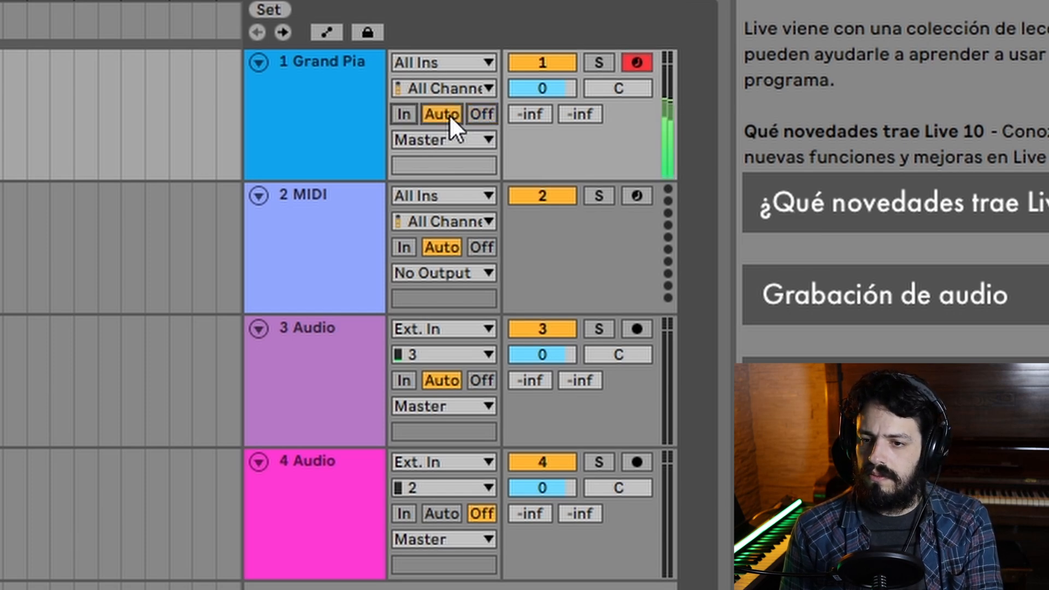
{"action": "left_click", "coordinate": [412, 117]}
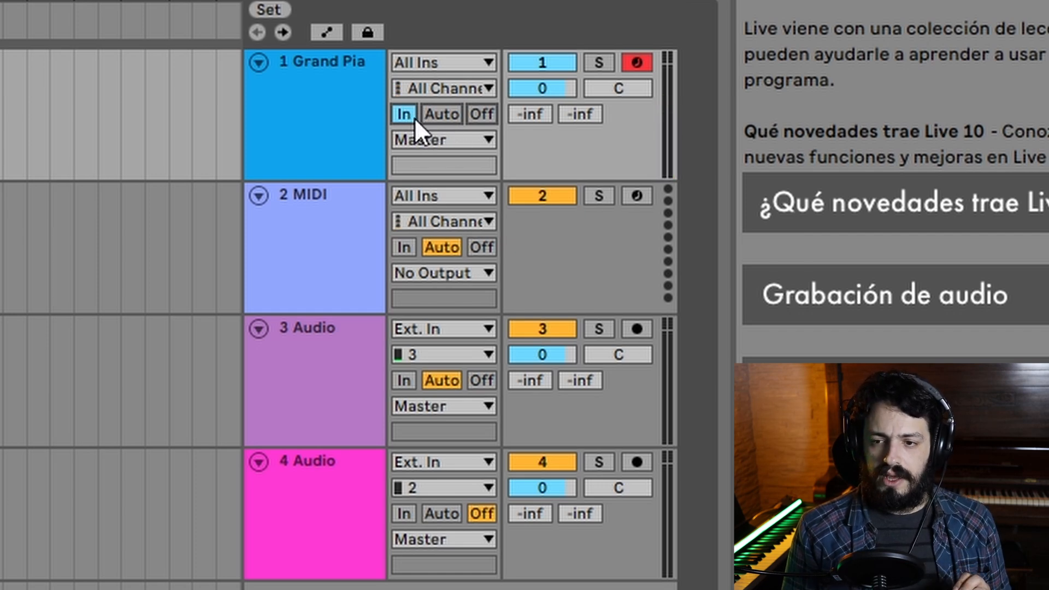
{"action": "left_click", "coordinate": [635, 57]}
{"action": "left_click", "coordinate": [635, 57]}
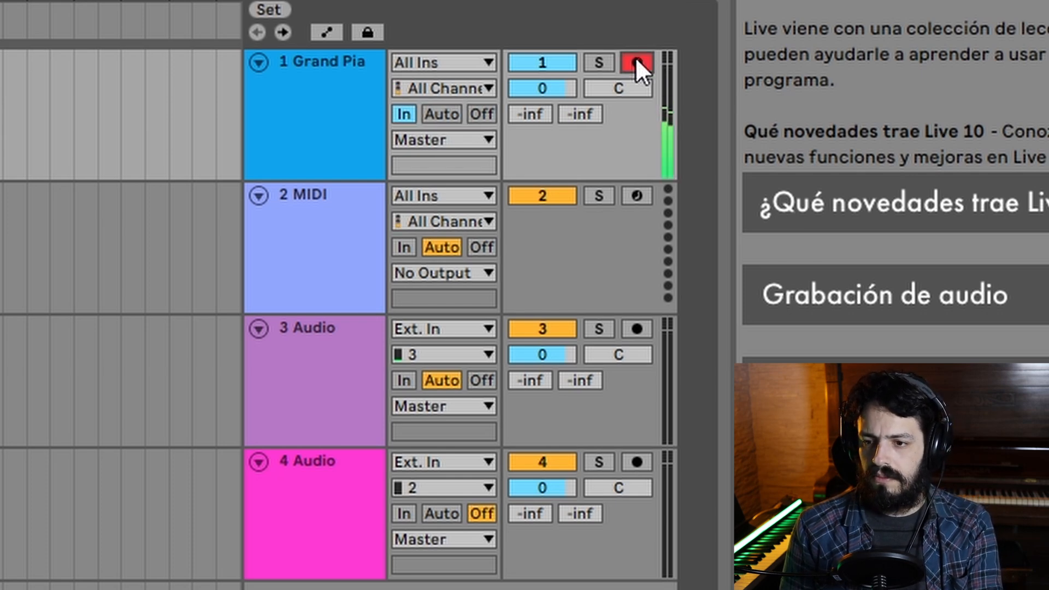
{"action": "left_click", "coordinate": [458, 112]}
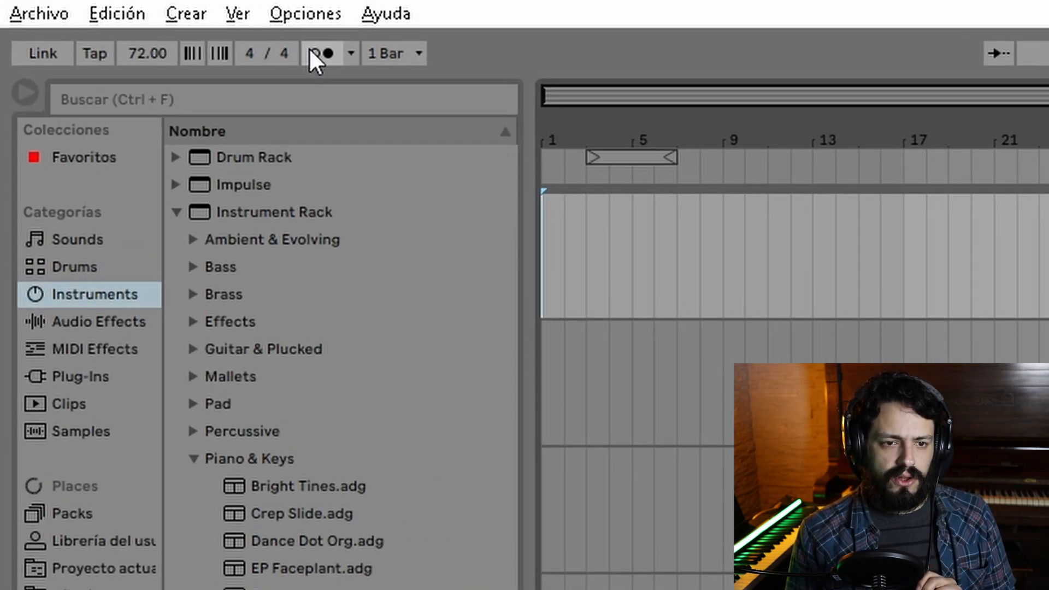
Turn on the metronome and start recording on the armed Grand Piano track.
{"action": "left_click", "coordinate": [134, 10]}
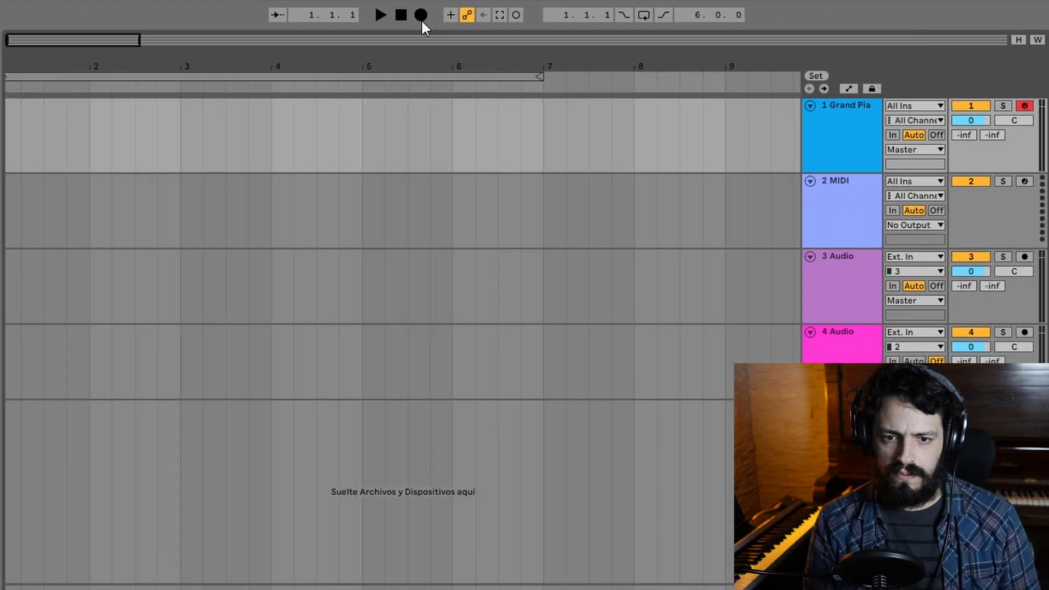
{"action": "left_click", "coordinate": [561, 17]}
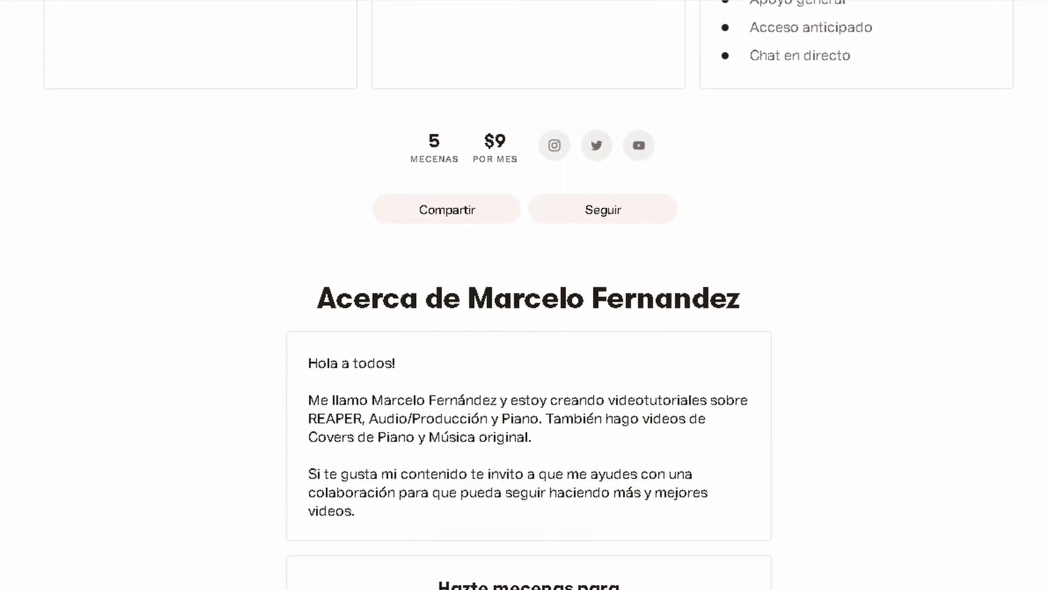
{"action": "scroll", "coordinate": [529, 328], "scroll_direction": "down", "scroll_amount": 8}
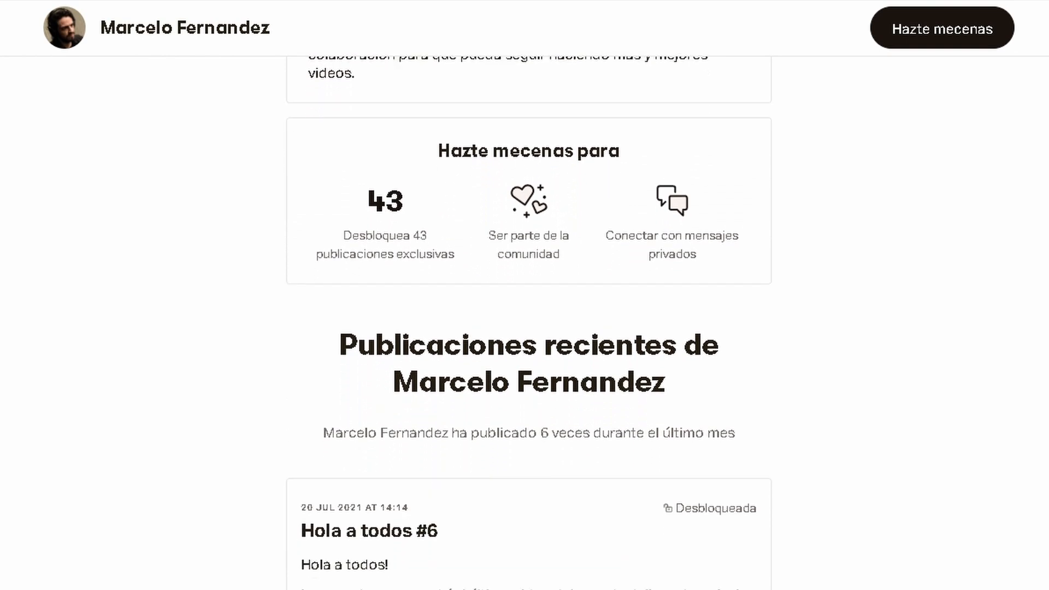
{"action": "scroll", "coordinate": [529, 327], "scroll_direction": "down", "scroll_amount": 8}
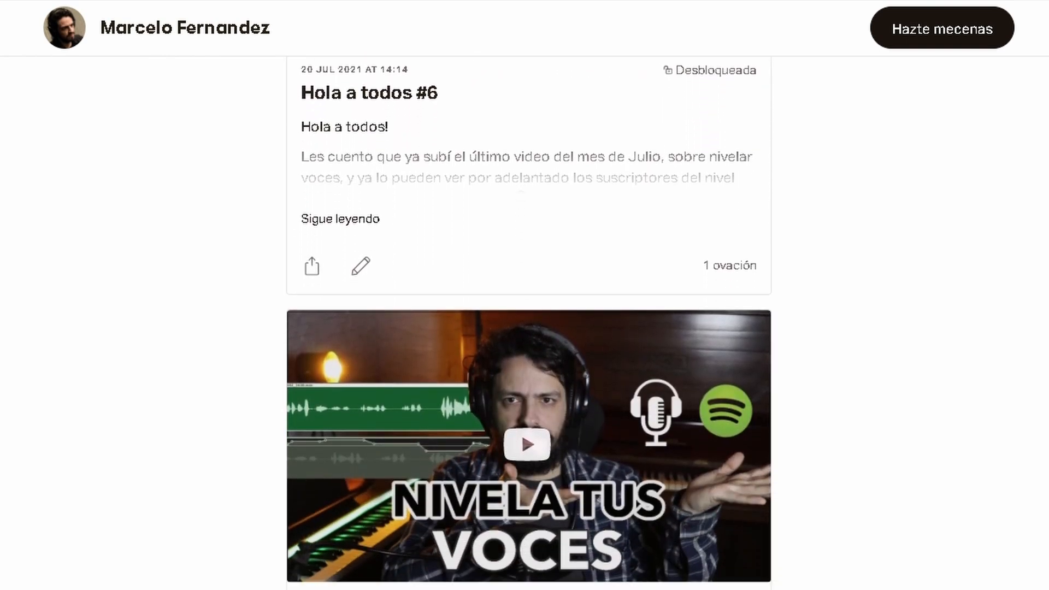
{"action": "scroll", "coordinate": [529, 327], "scroll_direction": "down", "scroll_amount": 5}
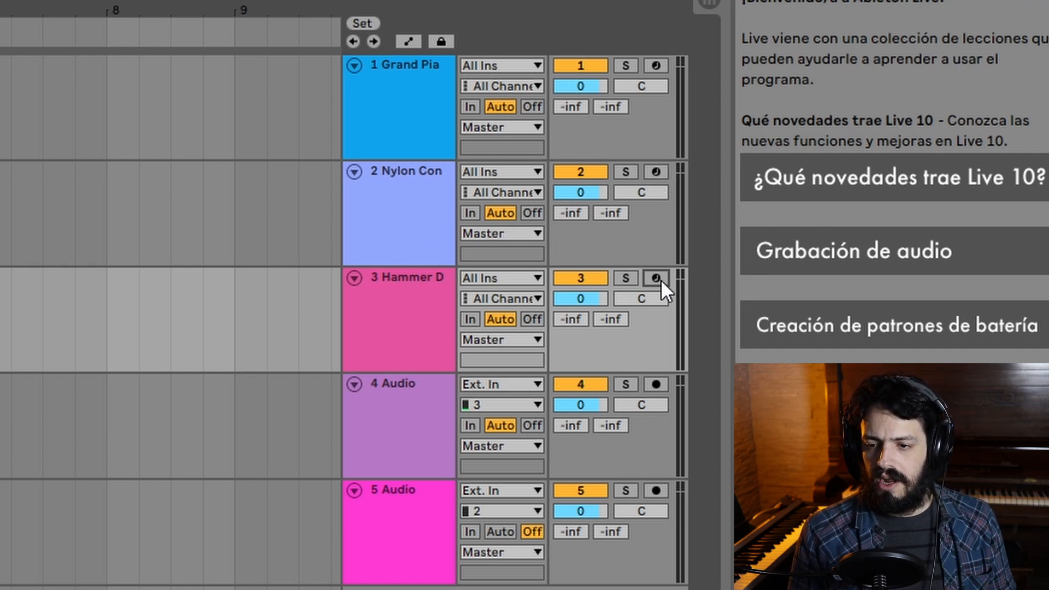
Arm the Nylon Concerto Guitar and Hammer Dulcimer tracks together, taking MIDI from MPK Mini Mk II and Digital Piano-1 respectively.
{"action": "left_click", "coordinate": [656, 172]}
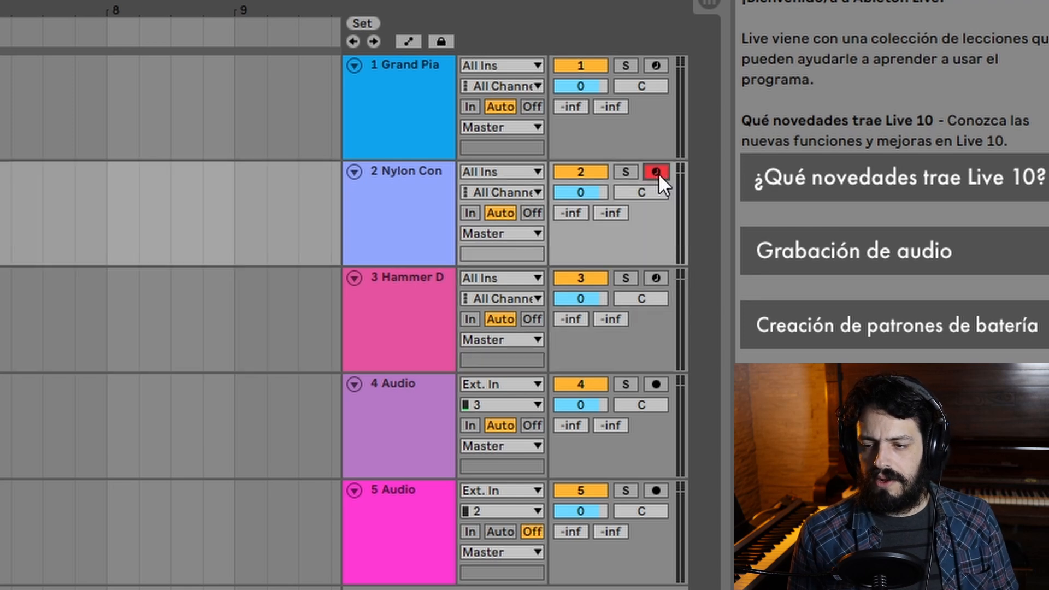
{"action": "left_click", "coordinate": [656, 278]}
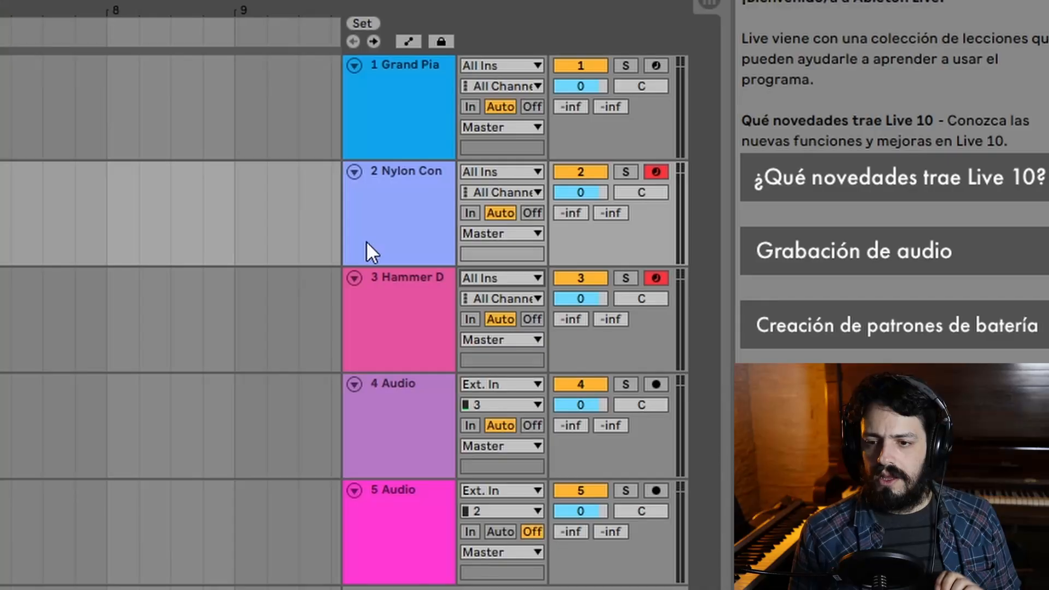
{"action": "left_click", "coordinate": [509, 174]}
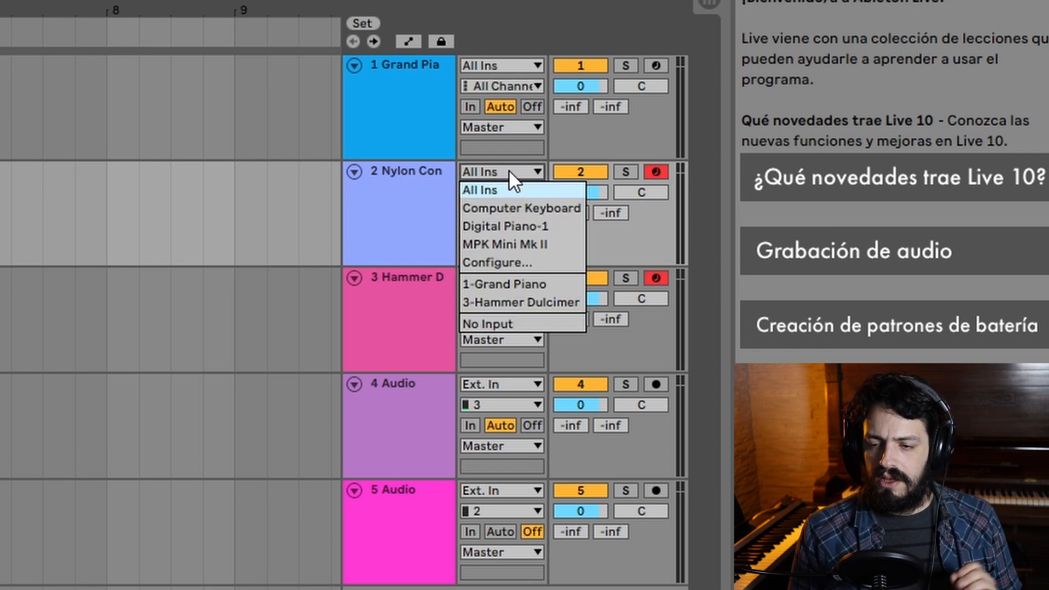
{"action": "left_click", "coordinate": [513, 244]}
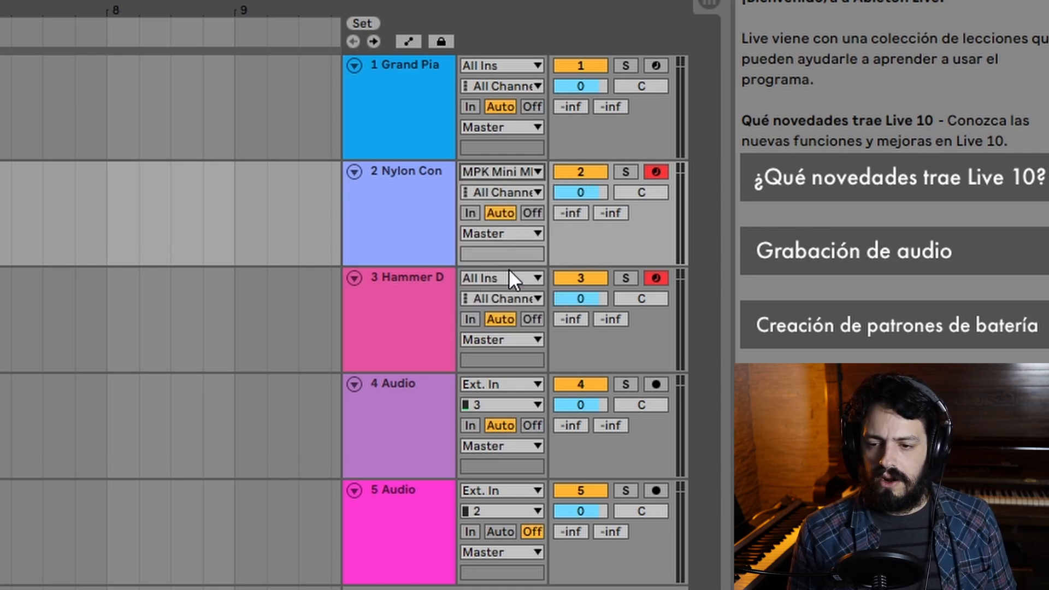
{"action": "left_click", "coordinate": [507, 278]}
{"action": "left_click", "coordinate": [504, 333]}
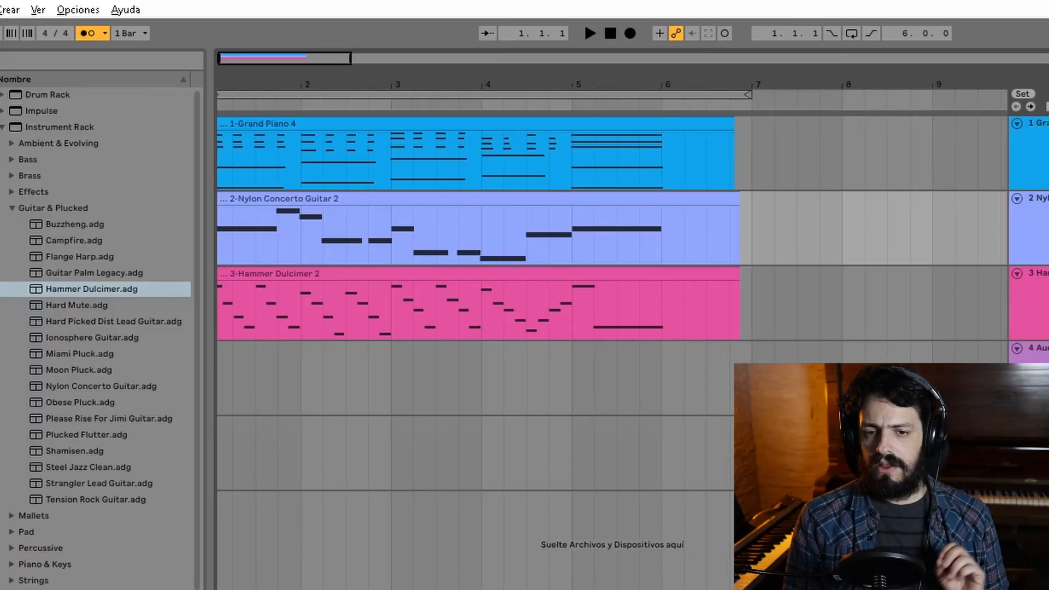
Open the program's preferences.
{"action": "left_click", "coordinate": [86, 11]}
{"action": "left_click", "coordinate": [155, 471]}
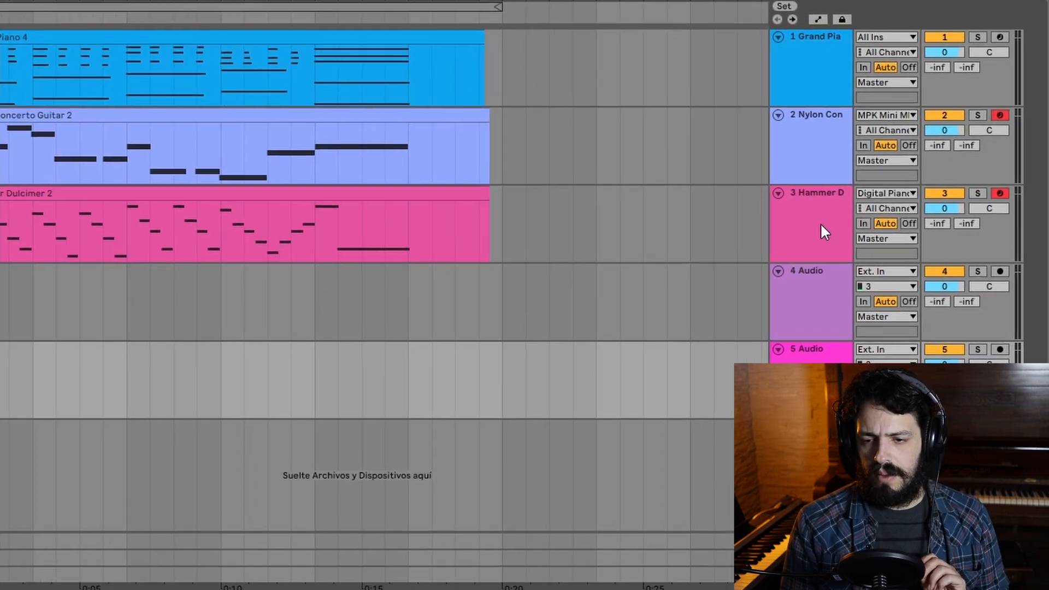
Insert a MIDI track below the Hammer Dulcimer track and copy the 1-Grand Piano 4 clip onto it.
{"action": "right_click", "coordinate": [849, 229]}
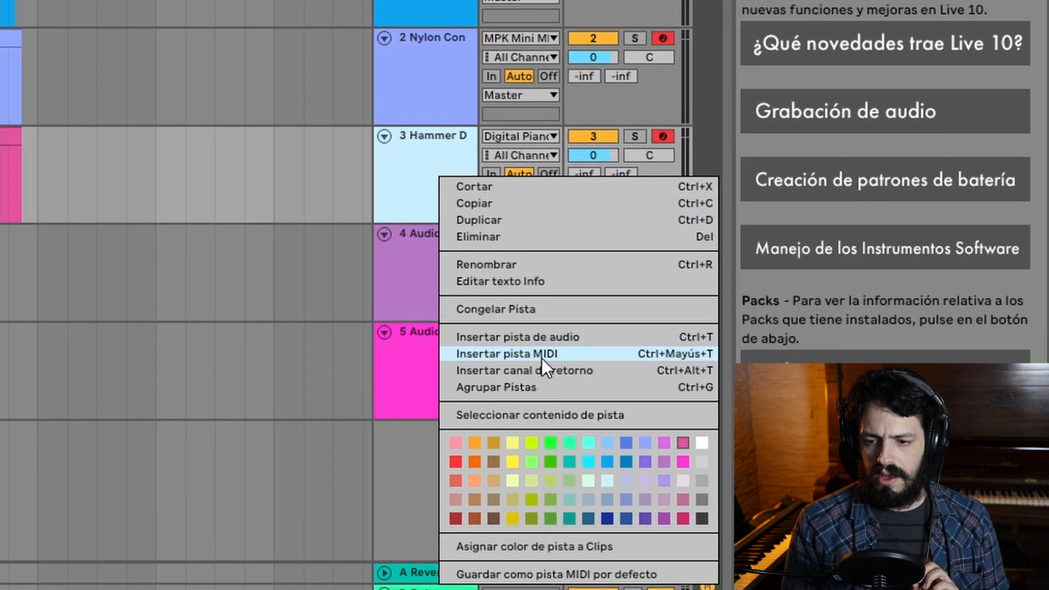
{"action": "left_click", "coordinate": [542, 358]}
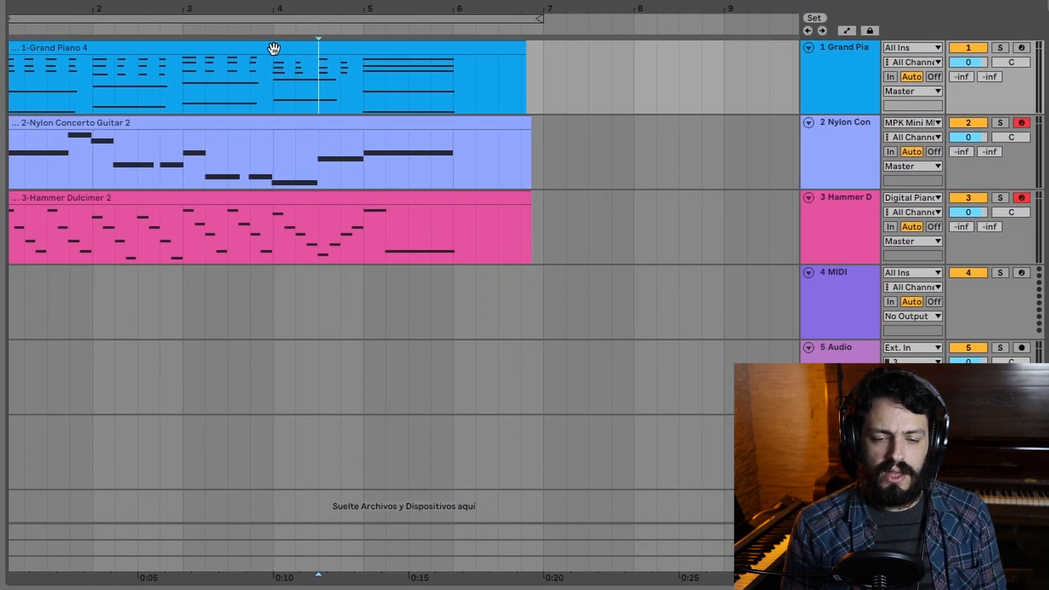
{"action": "left_click", "coordinate": [274, 49]}
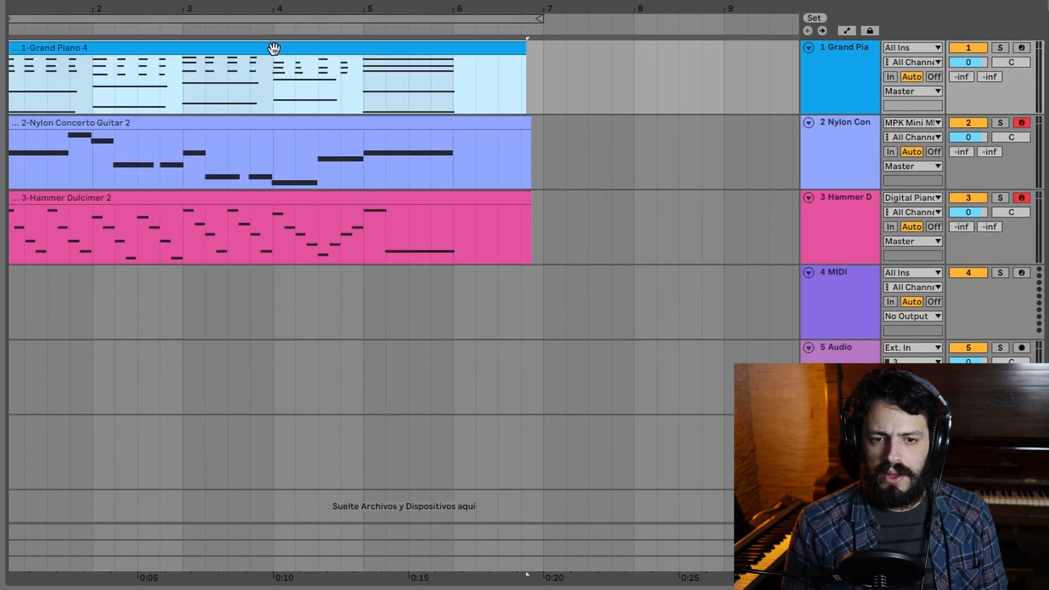
{"action": "left_click_drag", "start_coordinate": [274, 48], "coordinate": [256, 280]}
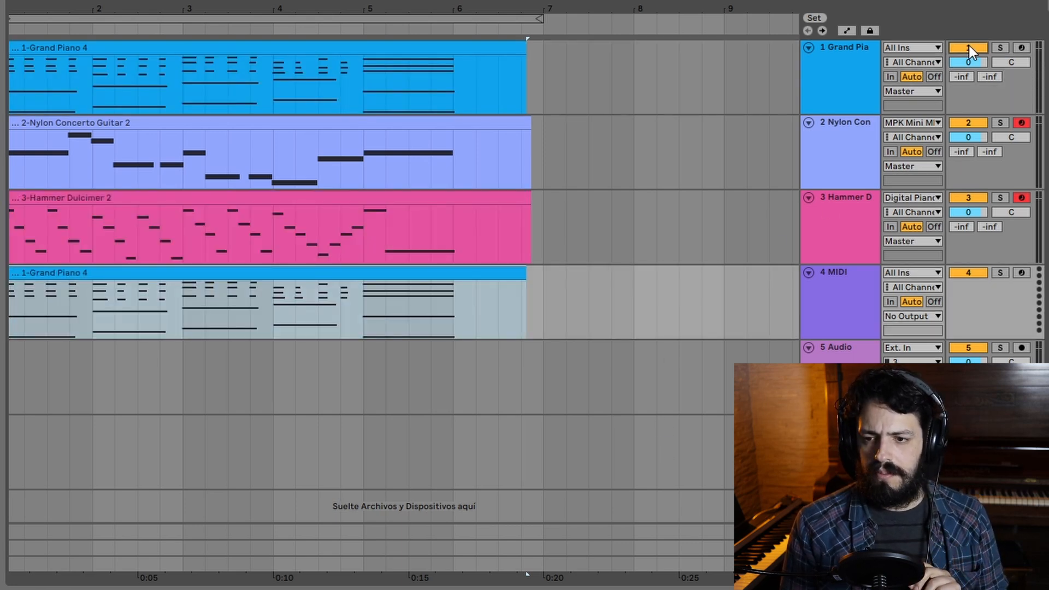
Mute the Grand Piano, Nylon Concerto Guitar and Hammer Dulcimer tracks.
{"action": "left_click", "coordinate": [968, 47]}
{"action": "left_click", "coordinate": [973, 123]}
{"action": "left_click", "coordinate": [970, 198]}
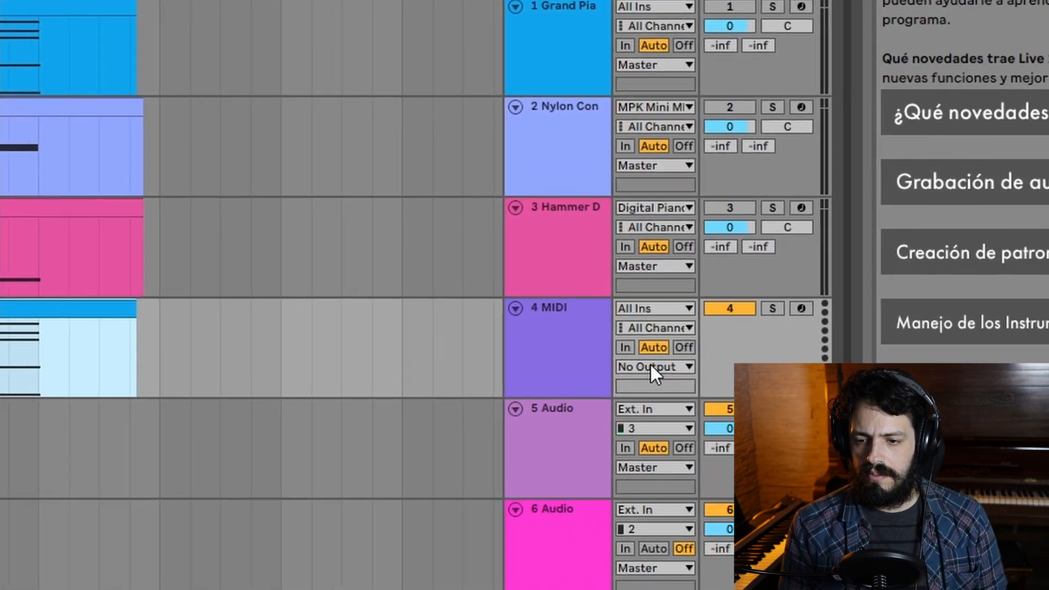
Route the 4 MIDI track's output to Digital Piano-1 and start recording on the armed 5 Audio track.
{"action": "left_click", "coordinate": [907, 316]}
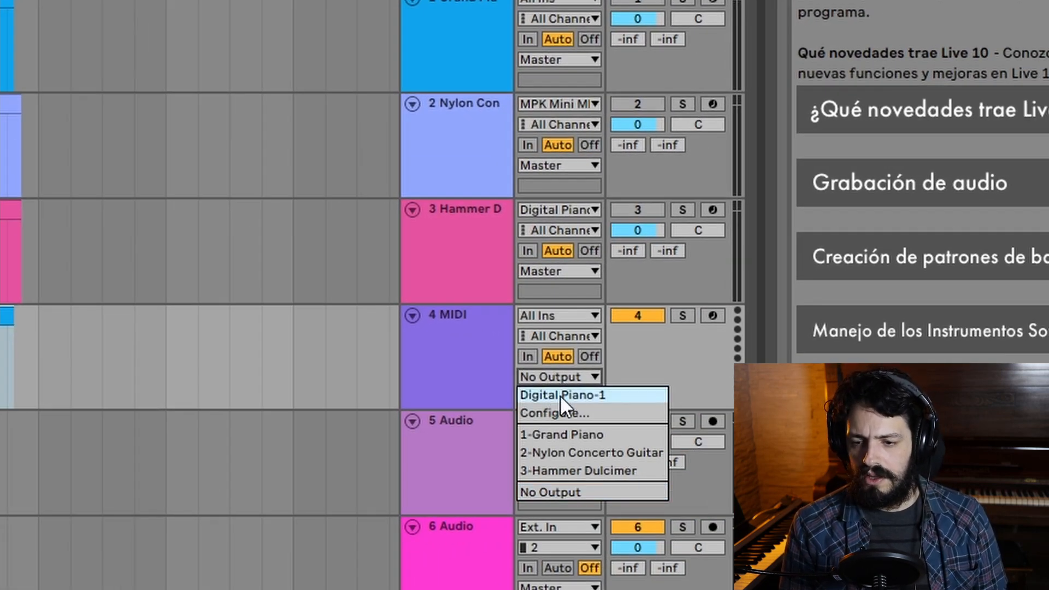
{"action": "left_click", "coordinate": [560, 395]}
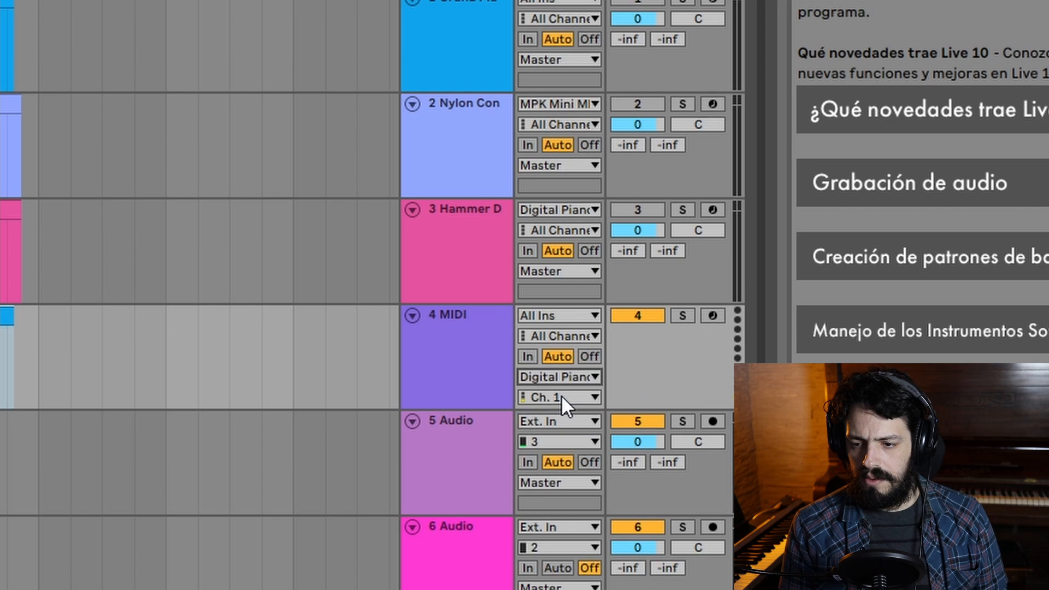
{"action": "left_click", "coordinate": [712, 421]}
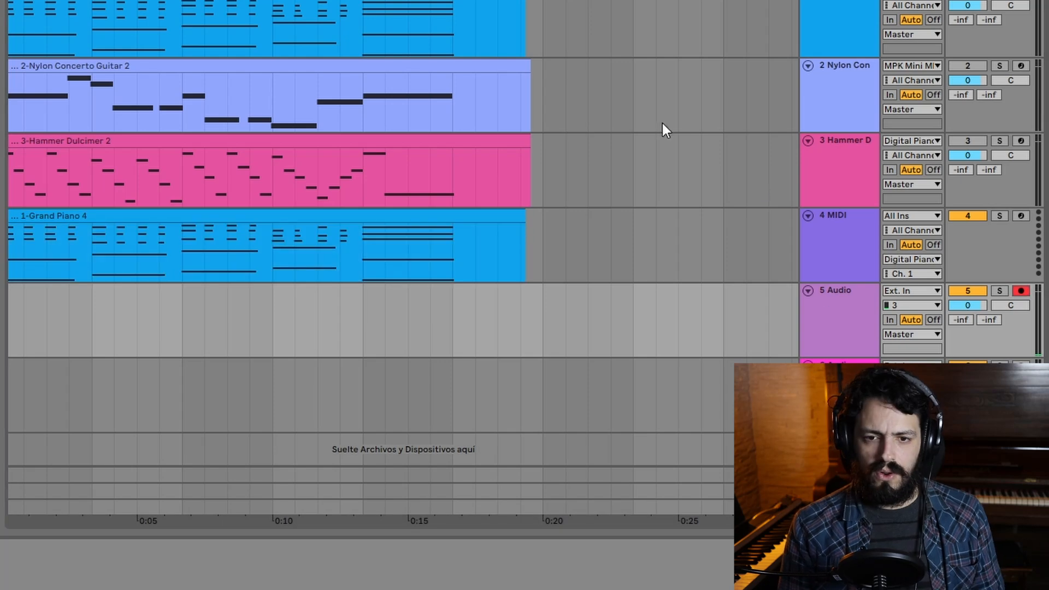
{"action": "key", "text": "F9"}
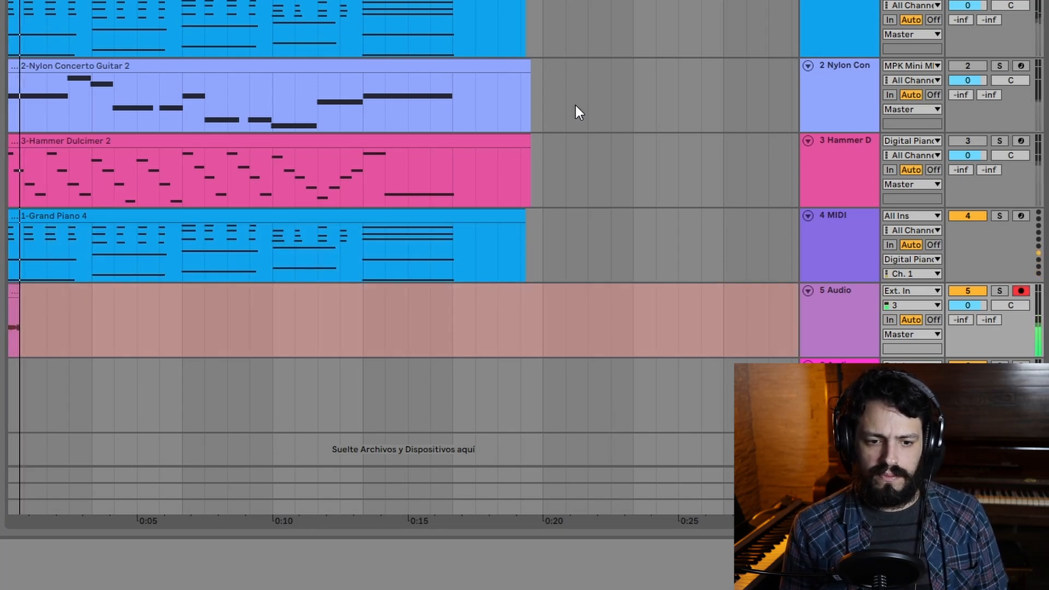